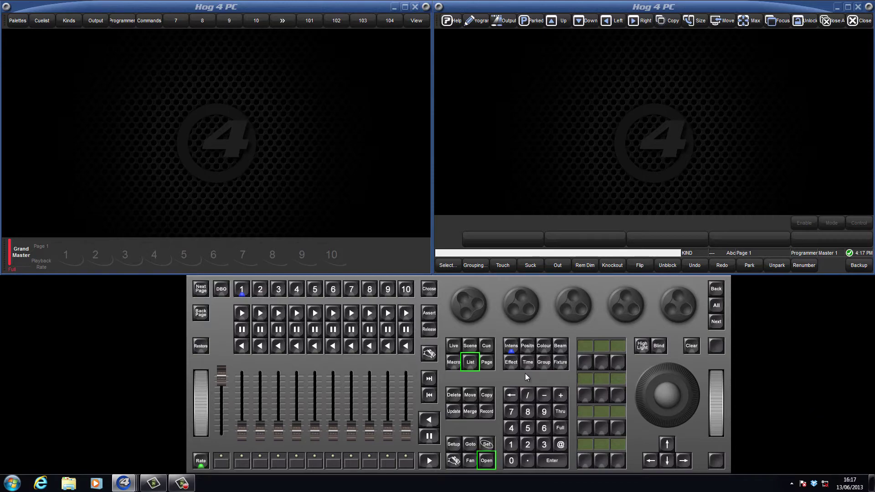
# - Open the Cuelist Directory and move cuelist 1, Colour, onto master 1
pyautogui.click(472, 363)
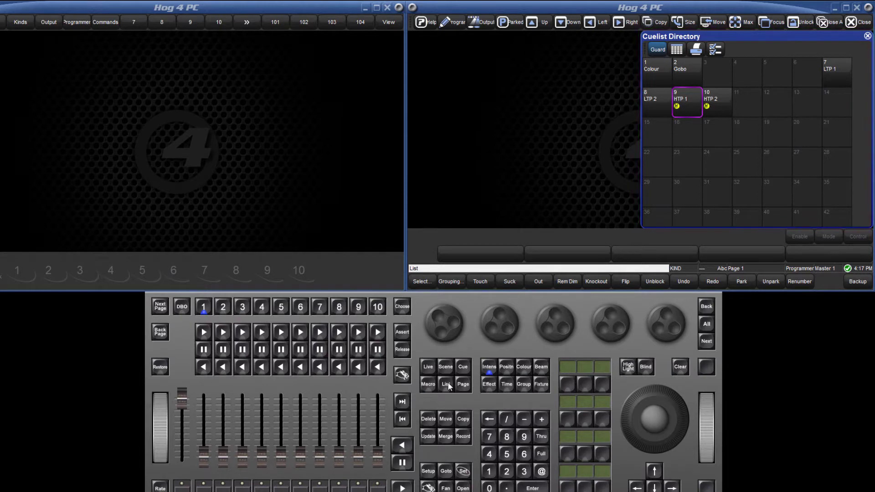
pyautogui.write('1')
pyautogui.click(446, 419)
pyautogui.click(203, 307)
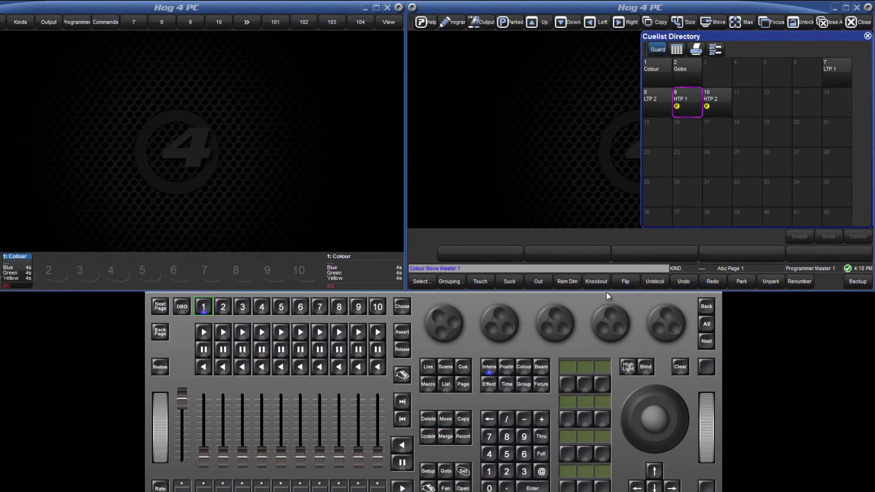
# - Move the LTP 1 and LTP 2 cuelists onto masters 7 and 8
pyautogui.click(833, 69)
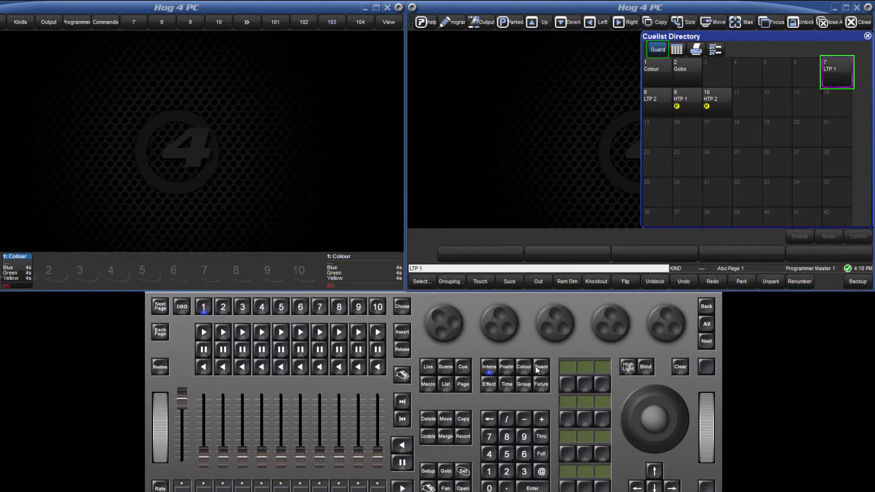
pyautogui.click(452, 415)
pyautogui.click(320, 306)
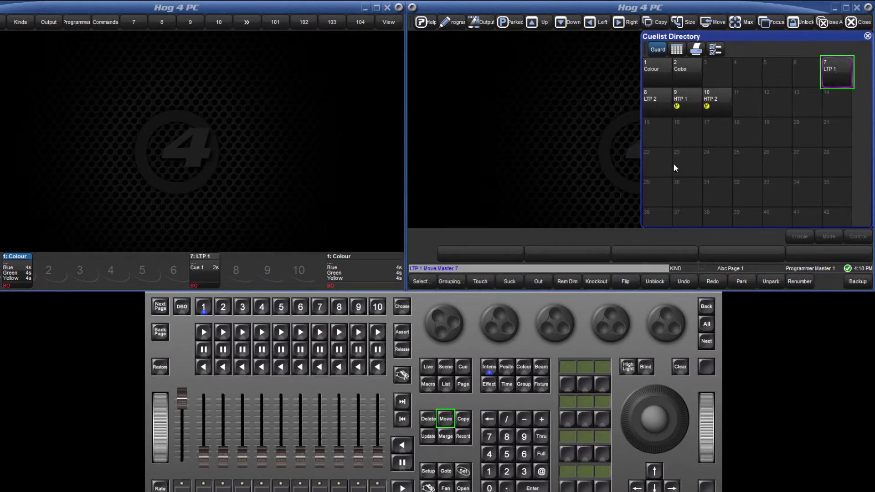
pyautogui.click(663, 116)
pyautogui.click(446, 419)
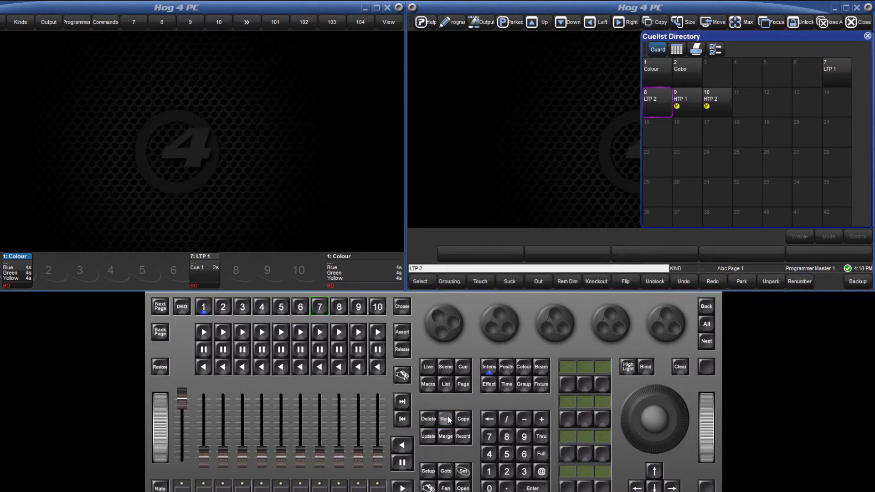
pyautogui.click(339, 307)
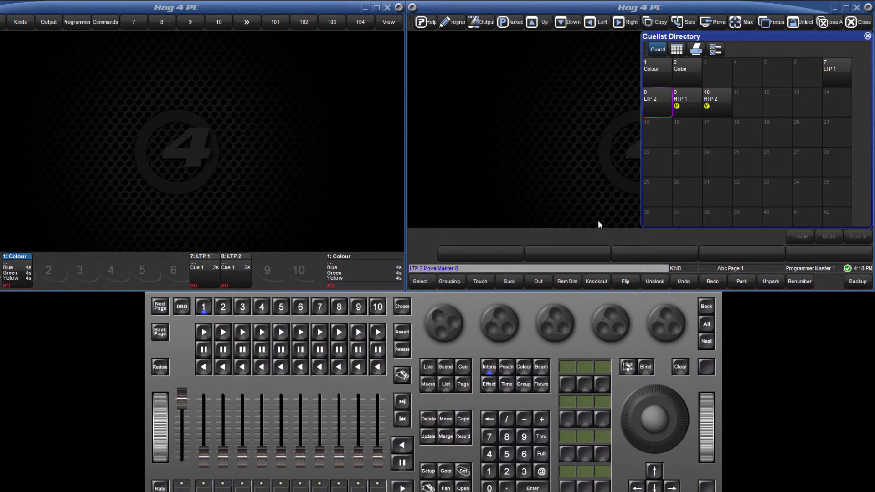
# - Move the HTP 1 and HTP 2 cuelists onto masters 9 and 10
pyautogui.click(685, 94)
pyautogui.click(439, 419)
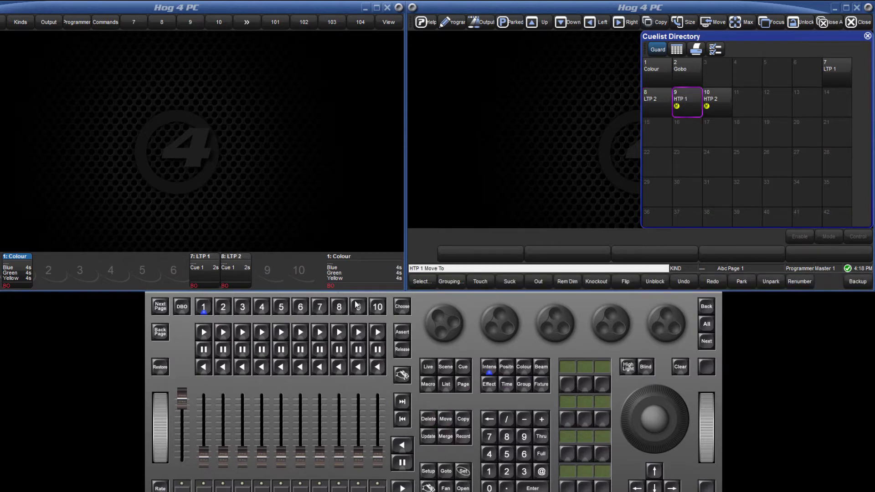
pyautogui.click(359, 306)
pyautogui.click(726, 105)
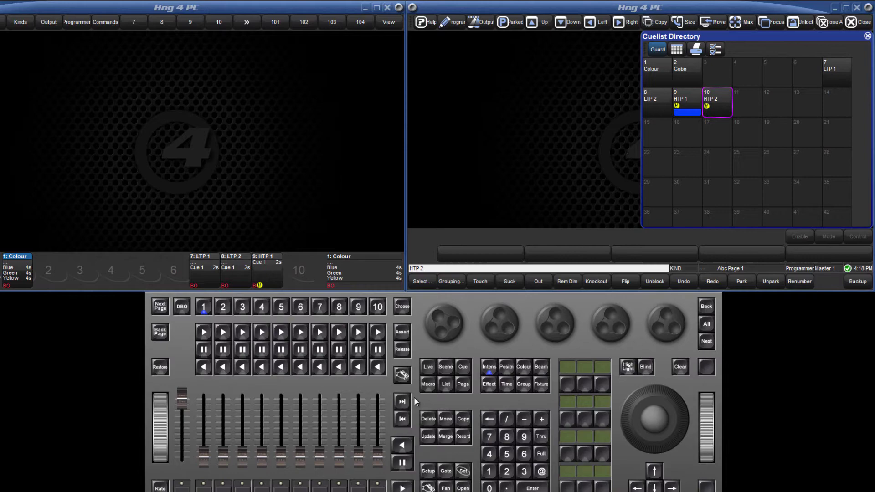
pyautogui.click(443, 419)
pyautogui.click(377, 306)
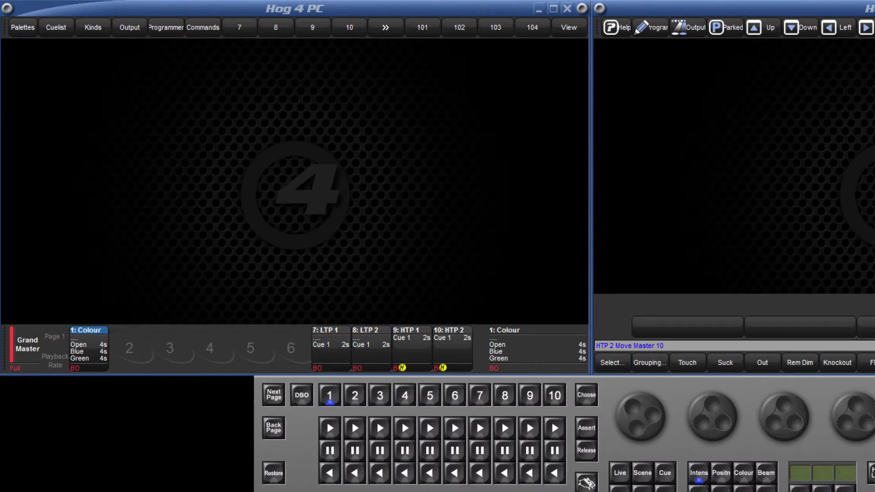
# - Run the Colour cuelist on master 1, enlarge the playback bar, and raise master 1 to 96%
pyautogui.click(337, 427)
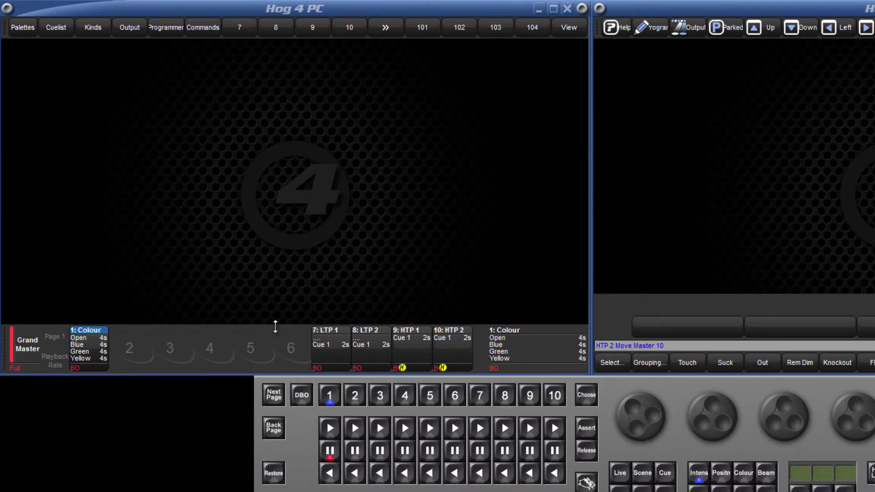
pyautogui.moveTo(275, 326); pyautogui.dragTo(280, 249)
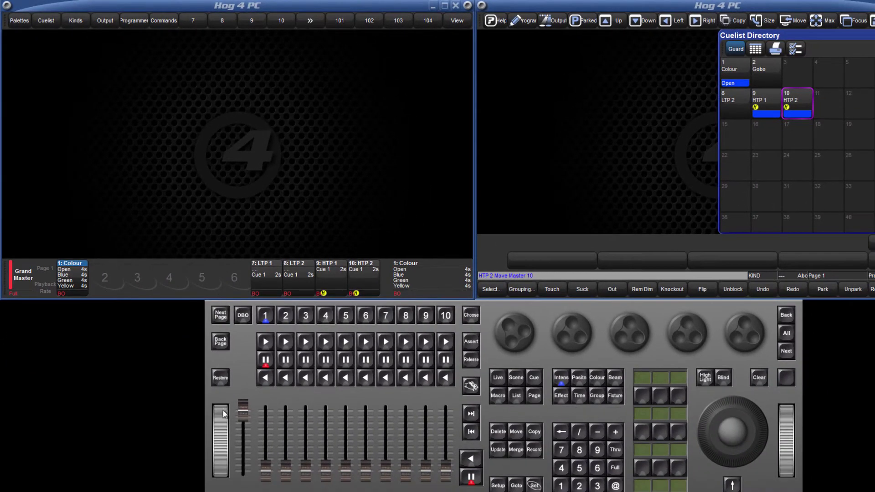
pyautogui.moveTo(265, 472)
pyautogui.mouseDown()
pyautogui.moveTo(272, 387)
pyautogui.moveTo(273, 458)
pyautogui.mouseUp()
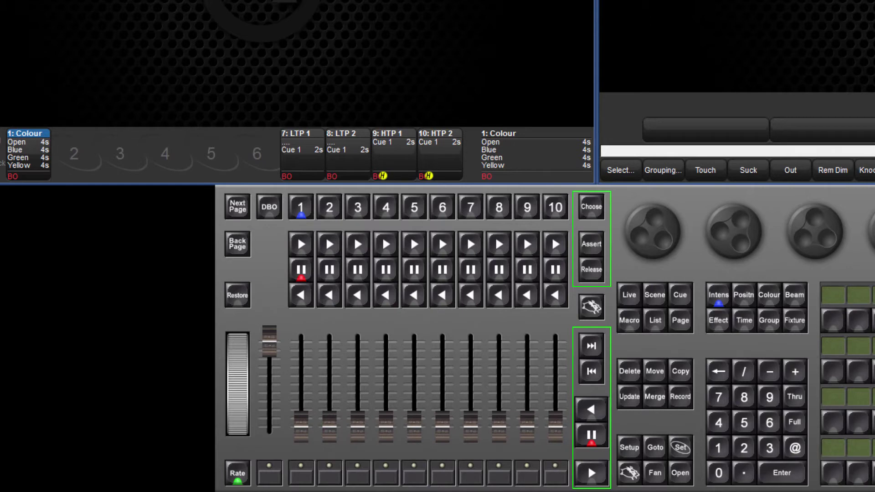
pyautogui.click(473, 208)
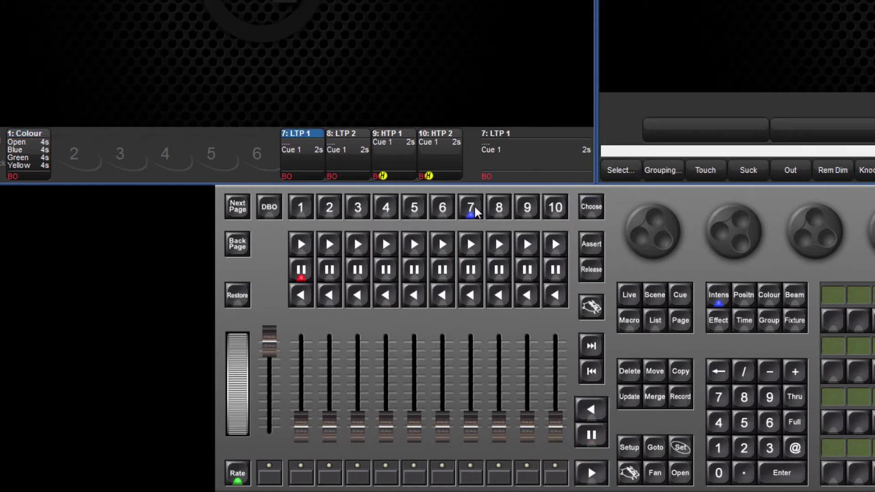
pyautogui.click(499, 207)
pyautogui.click(471, 208)
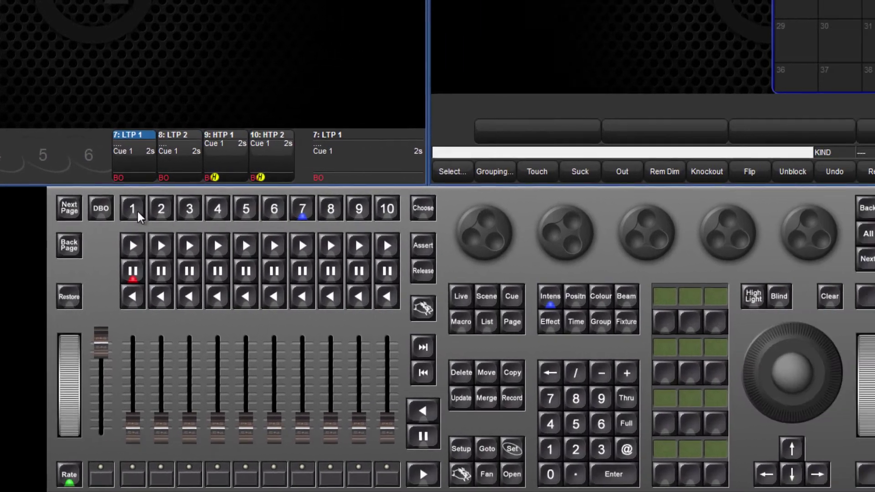
pyautogui.click(304, 210)
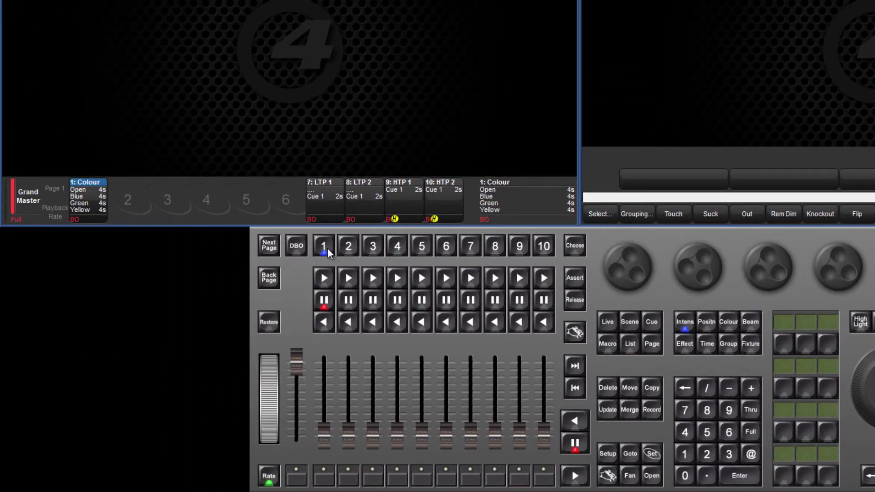
# - Choose master 1 and turn the rate wheel to set the Colour cuelist's rate to 168%
pyautogui.click(325, 246)
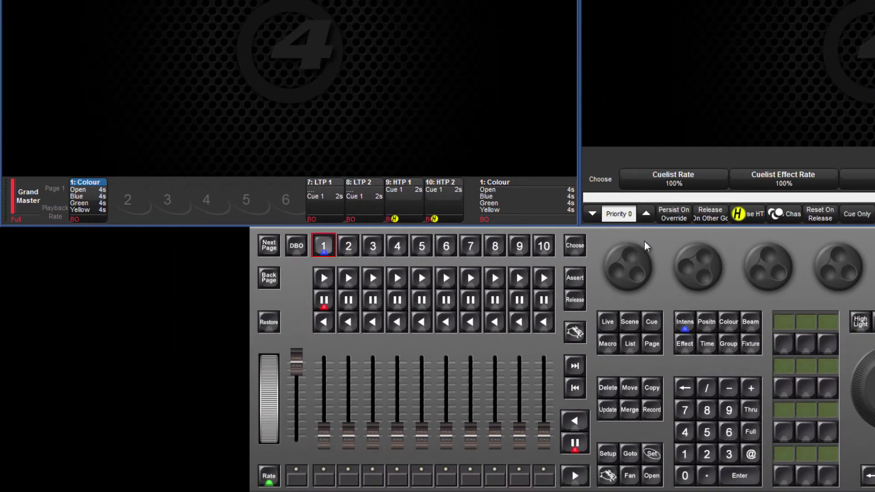
pyautogui.scroll(3, 628, 266)
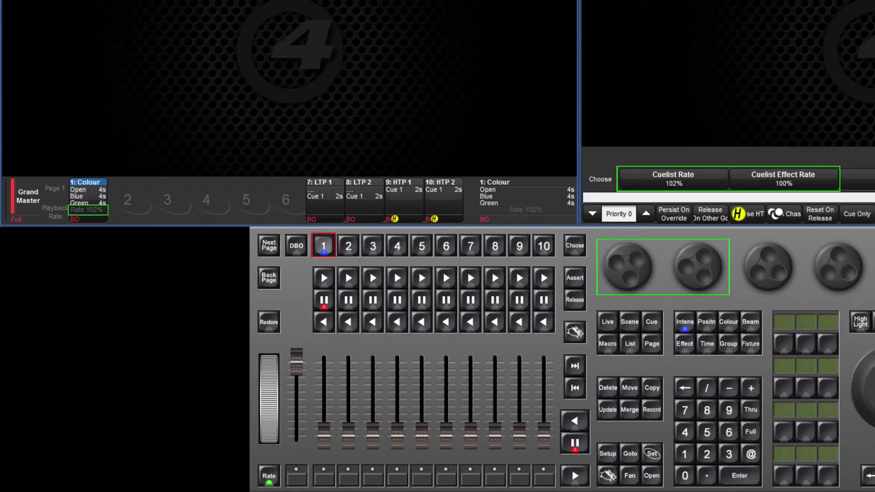
pyautogui.scroll(-3, 628, 267)
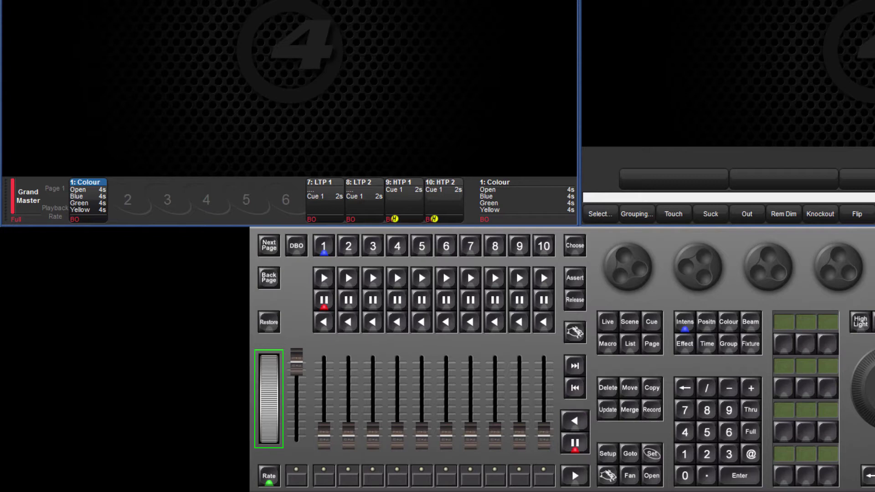
pyautogui.scroll(8, 269, 398)
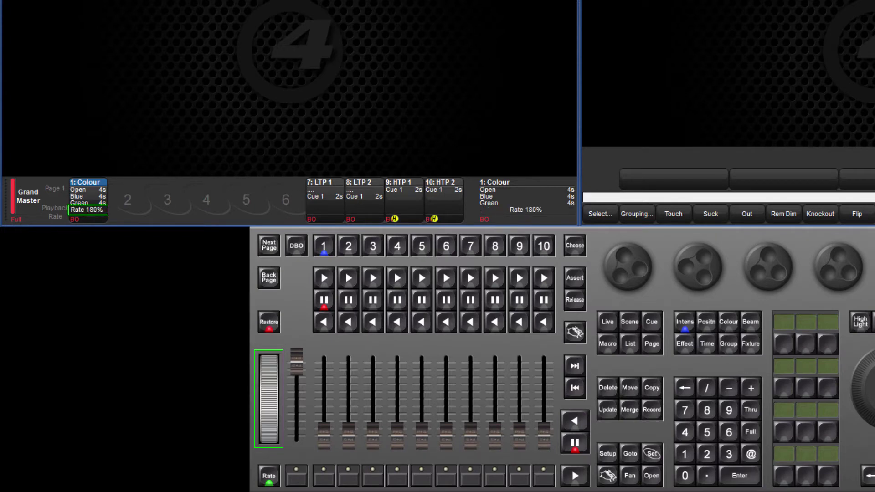
pyautogui.scroll(6, 268, 398)
pyautogui.scroll(-8, 269, 399)
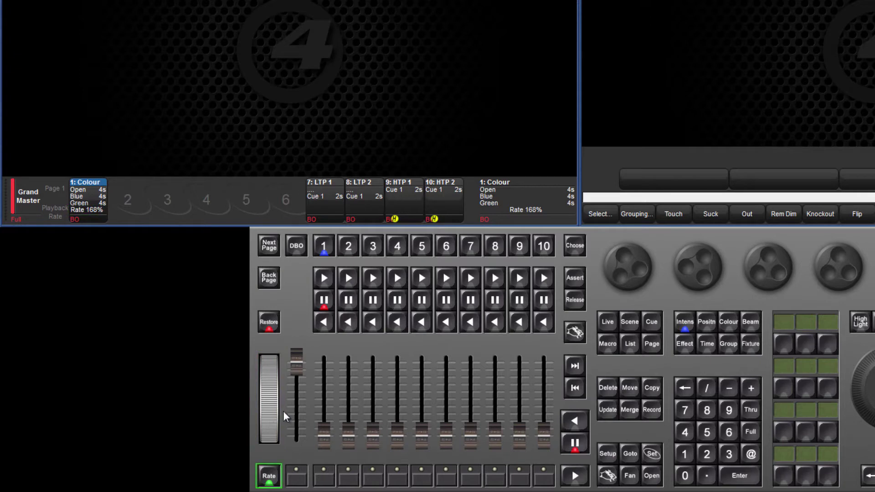
# - Cycle the rate wheel through effect rate and off, back to controlling playback rate
pyautogui.click(268, 476)
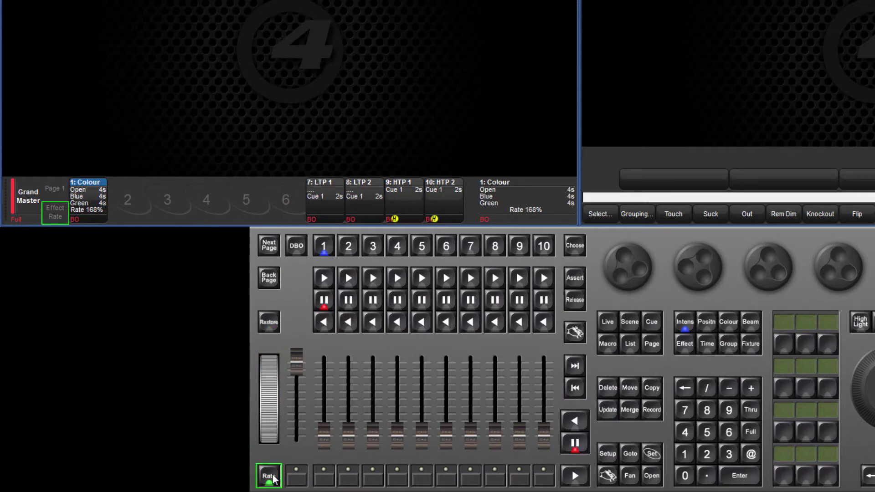
pyautogui.click(269, 476)
pyautogui.click(269, 476)
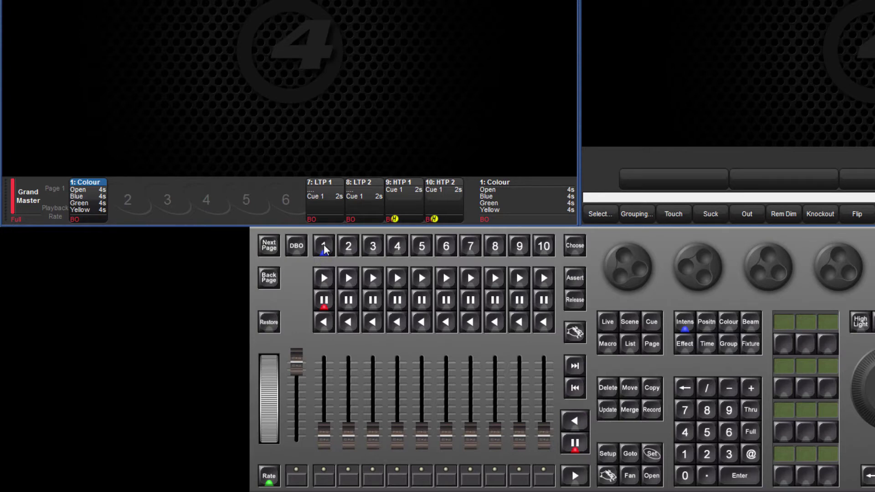
# - Set masters 1, 7 and 8 to a 156% rate, then restore normal playback rates
pyautogui.click(324, 246)
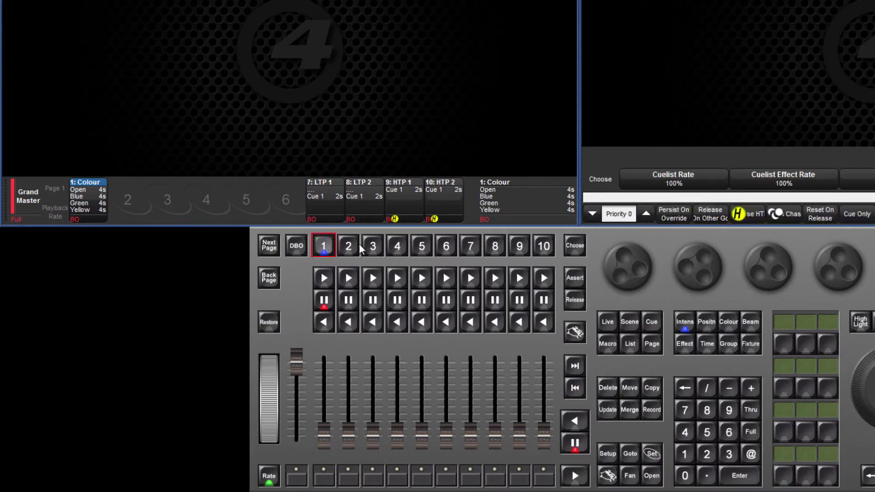
pyautogui.click(471, 246)
pyautogui.click(495, 246)
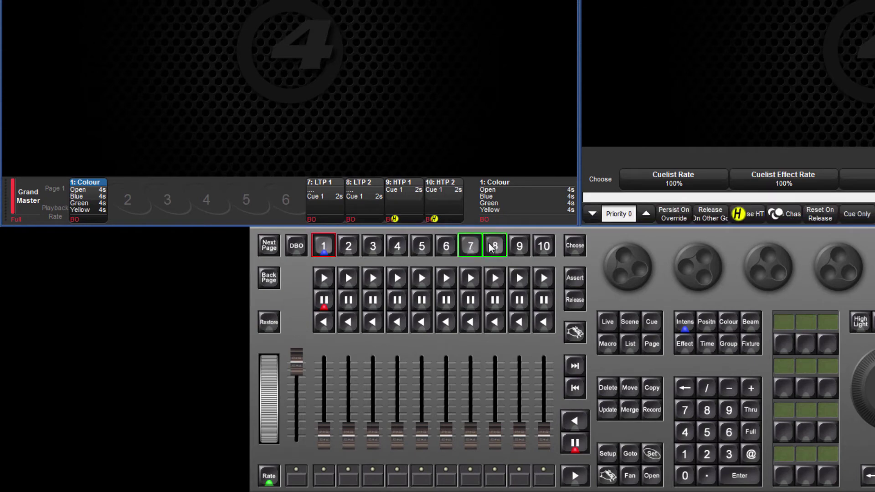
pyautogui.moveTo(274, 416); pyautogui.dragTo(273, 380)
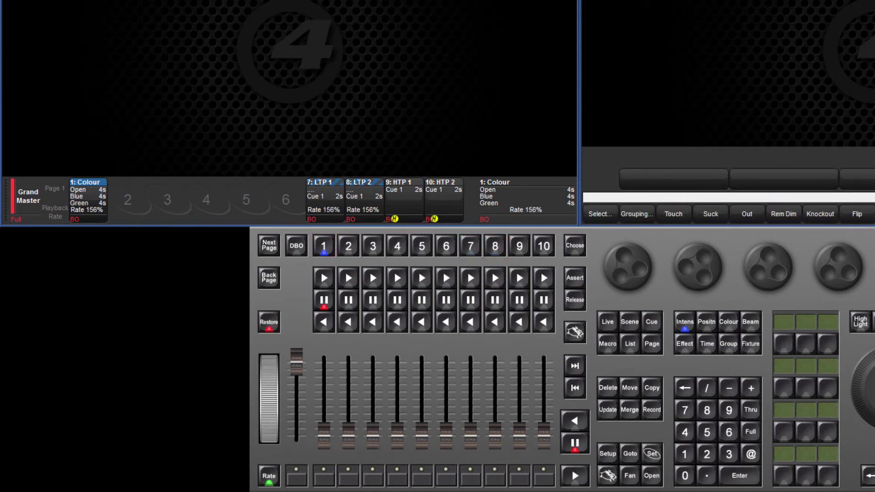
pyautogui.click(272, 324)
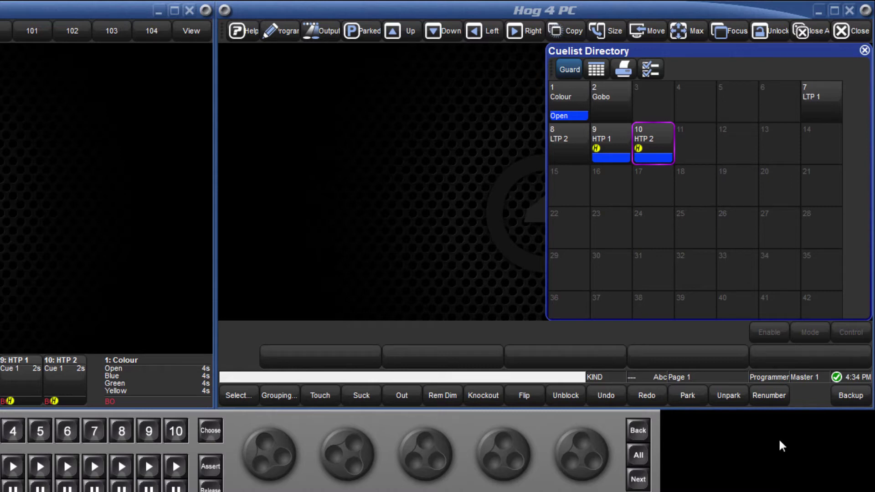
# - Turn off the directory's guard, run the Gobo cuelist, advance it to Strokes, and choose it
pyautogui.click(575, 72)
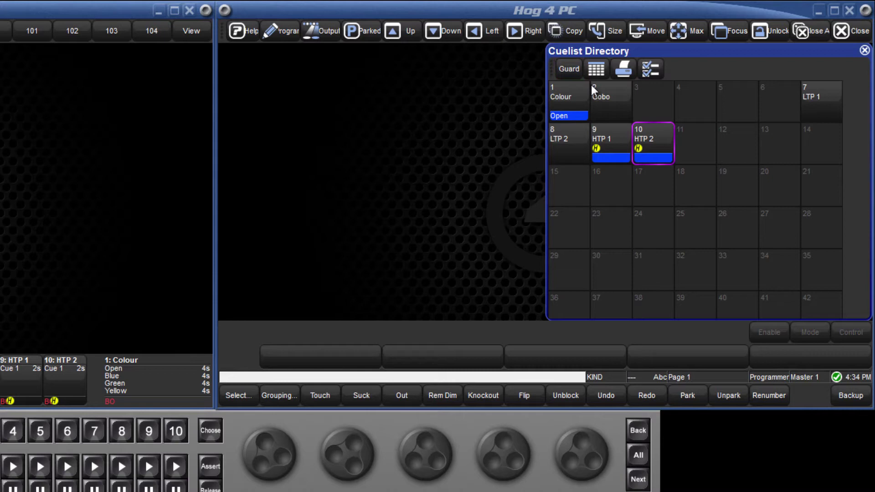
pyautogui.click(615, 106)
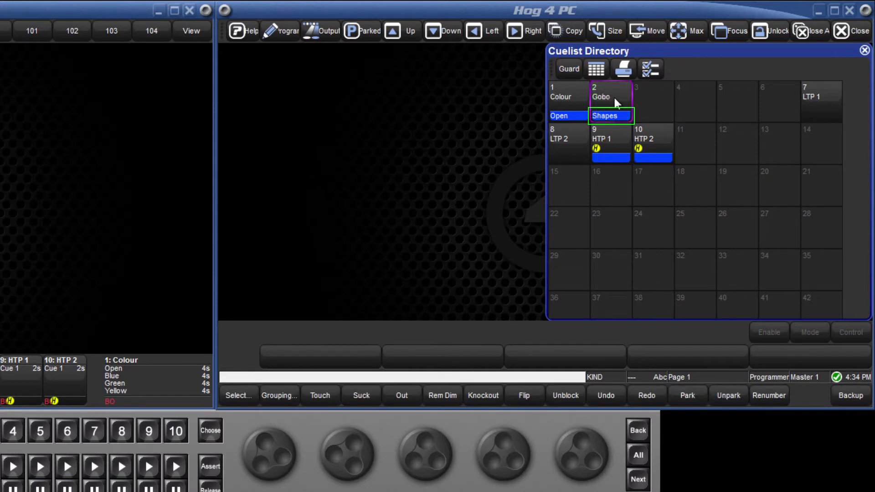
pyautogui.click(616, 103)
pyautogui.click(615, 99)
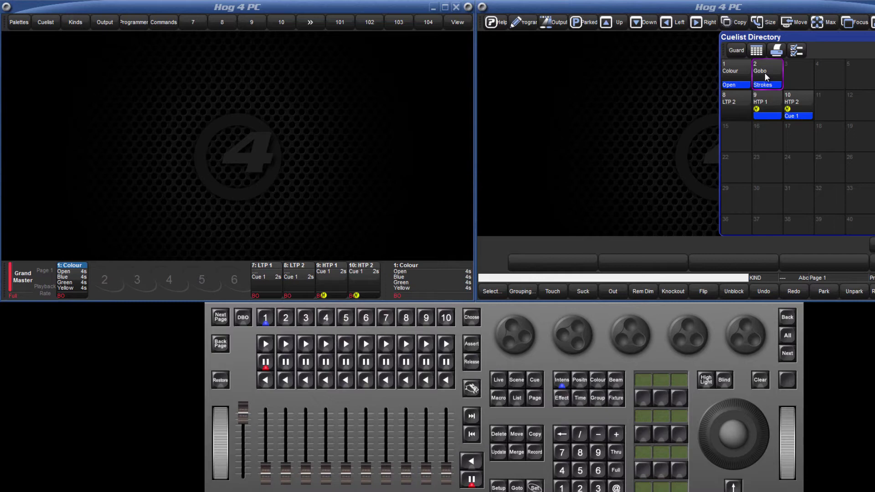
# - In the Output window, raise LTP 1 and LTP 2 to full, run Cue 1 on both, then release LTP 2
pyautogui.click(557, 24)
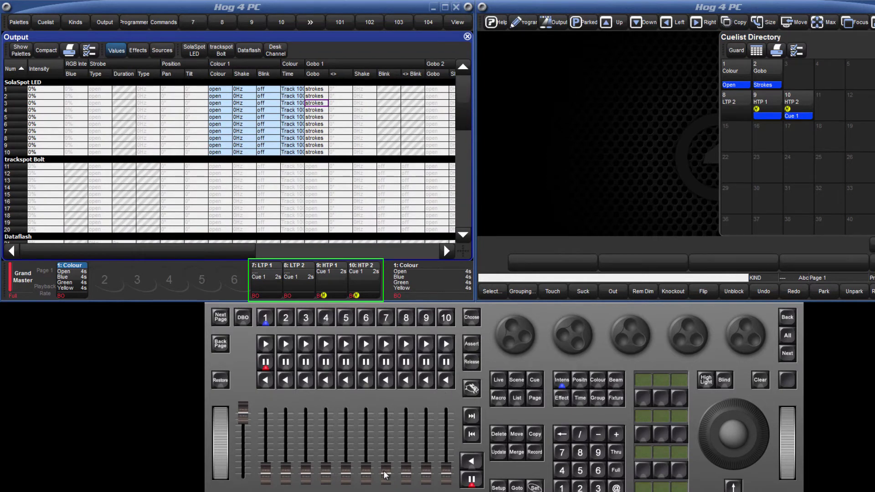
pyautogui.moveTo(385, 474); pyautogui.dragTo(386, 406)
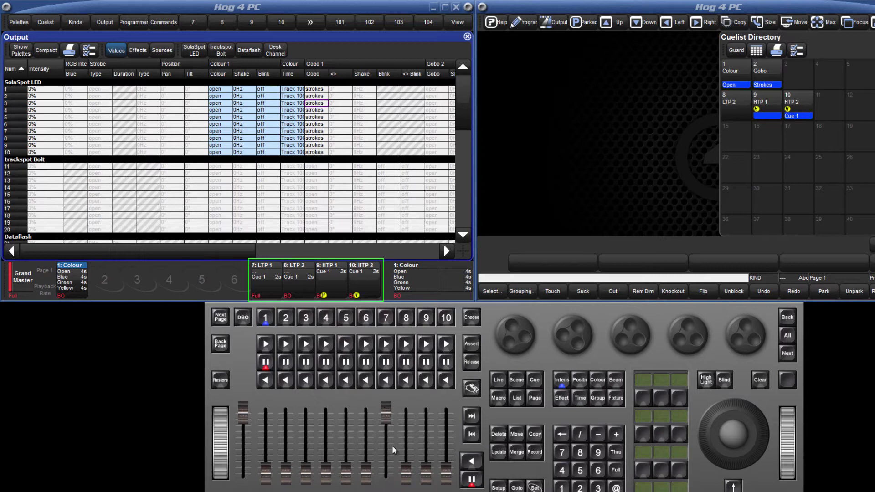
pyautogui.moveTo(406, 473); pyautogui.dragTo(405, 407)
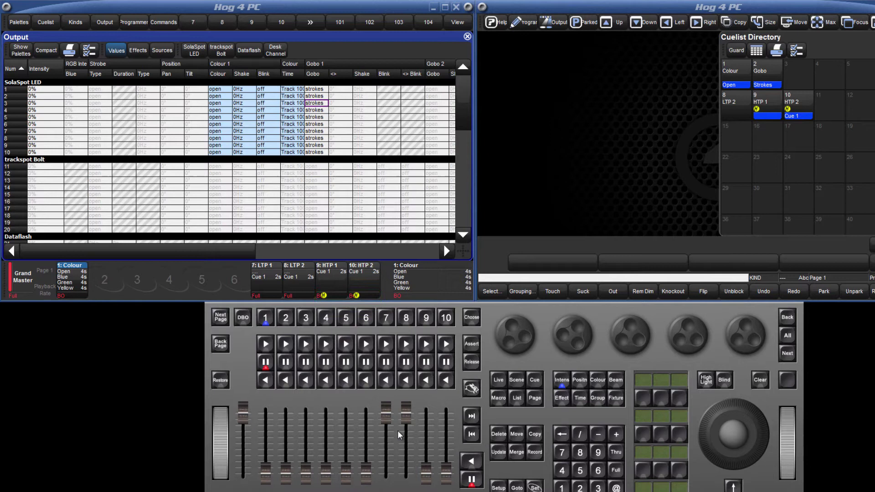
pyautogui.click(386, 346)
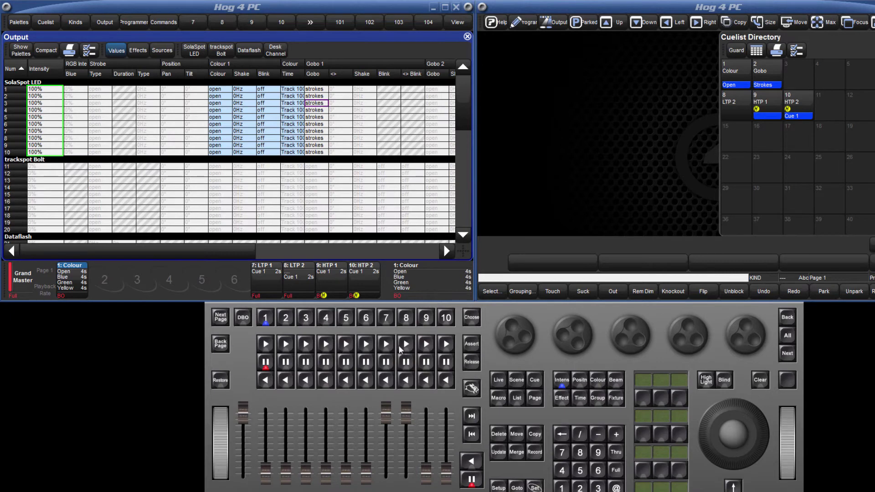
pyautogui.click(409, 347)
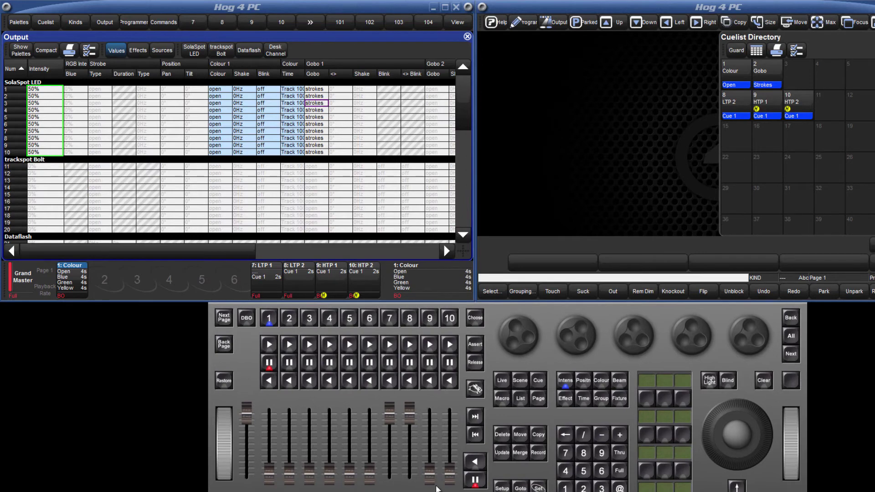
pyautogui.click(409, 318)
pyautogui.click(476, 362)
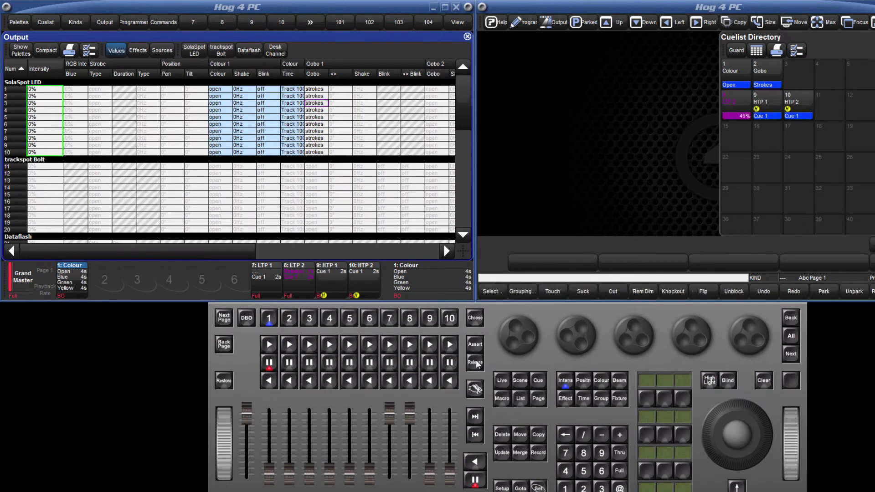
# - Raise HTP 1 to full and HTP 2 to three quarters, run HTP 2 Cue 1, then lower HTP 1 to half
pyautogui.moveTo(429, 472); pyautogui.dragTo(431, 391)
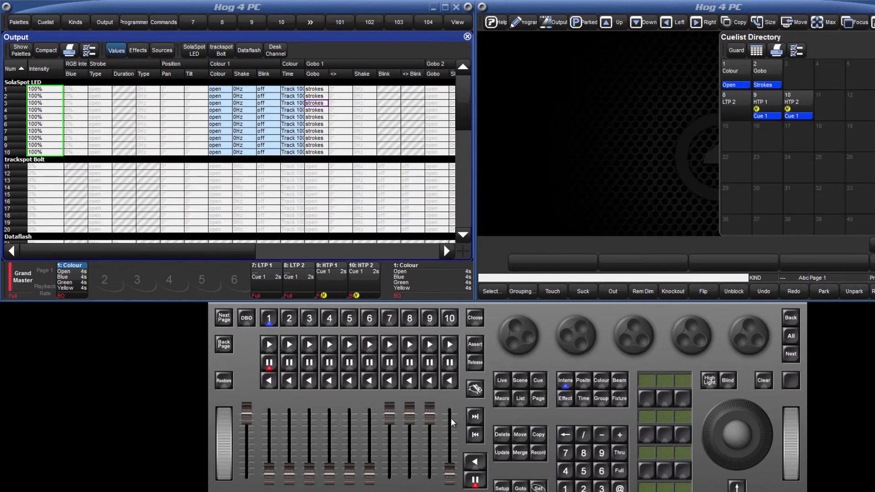
pyautogui.moveTo(450, 471); pyautogui.dragTo(451, 403)
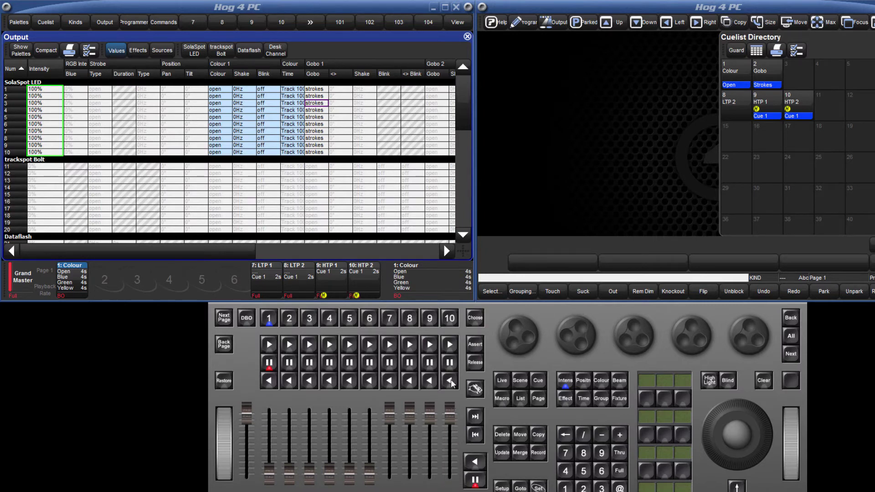
pyautogui.click(451, 346)
pyautogui.moveTo(431, 411); pyautogui.dragTo(436, 482)
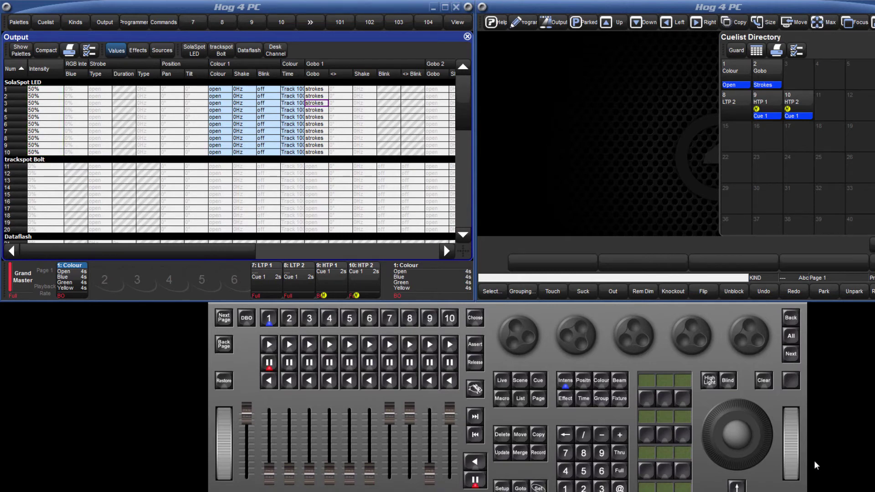
# - Pull the HTP 2 master to zero and run Cue 1 on LTP 2 and LTP 1
pyautogui.moveTo(450, 423); pyautogui.dragTo(448, 478)
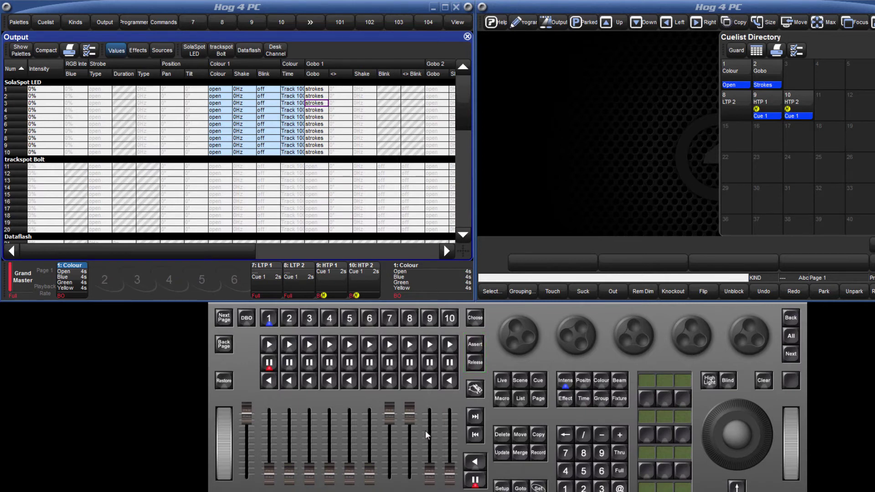
pyautogui.click(409, 345)
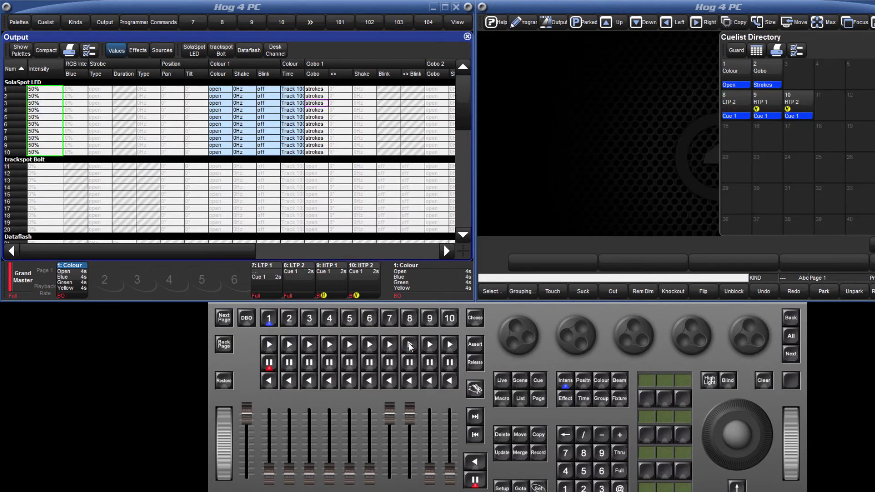
pyautogui.click(390, 346)
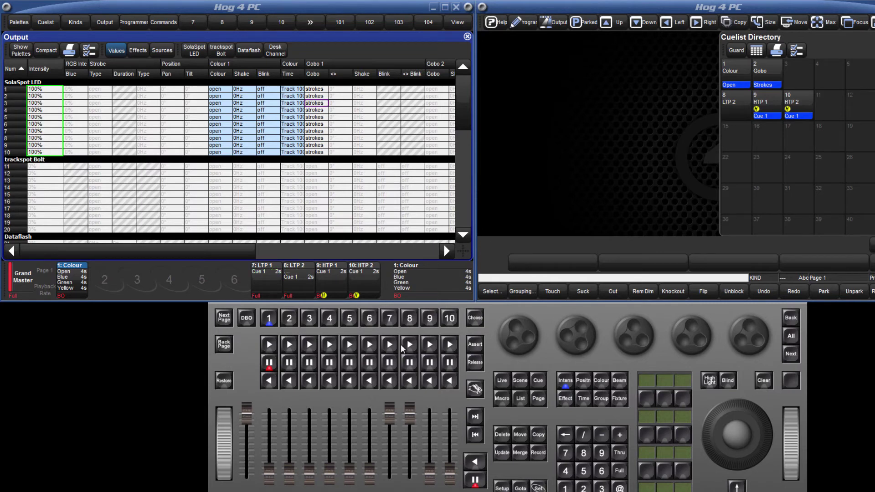
# - Assert then release the LTP 2 cuelist, and release the Colour cuelist
pyautogui.click(410, 317)
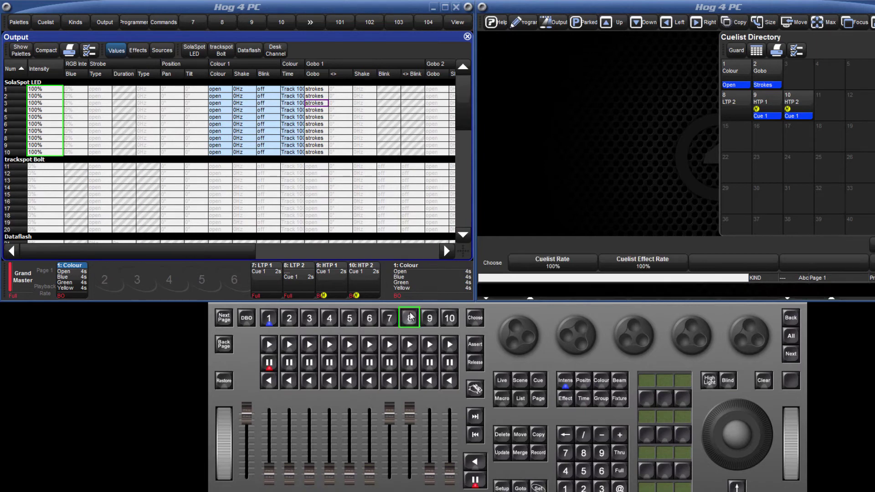
pyautogui.click(476, 346)
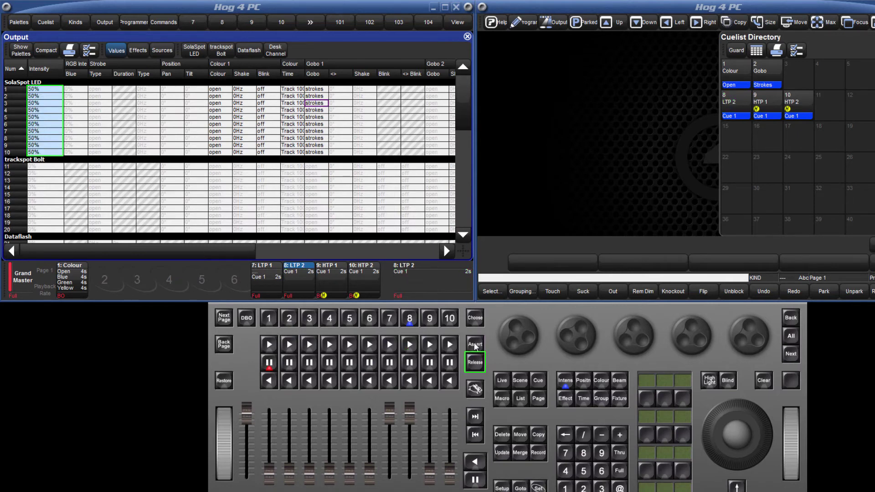
pyautogui.click(475, 363)
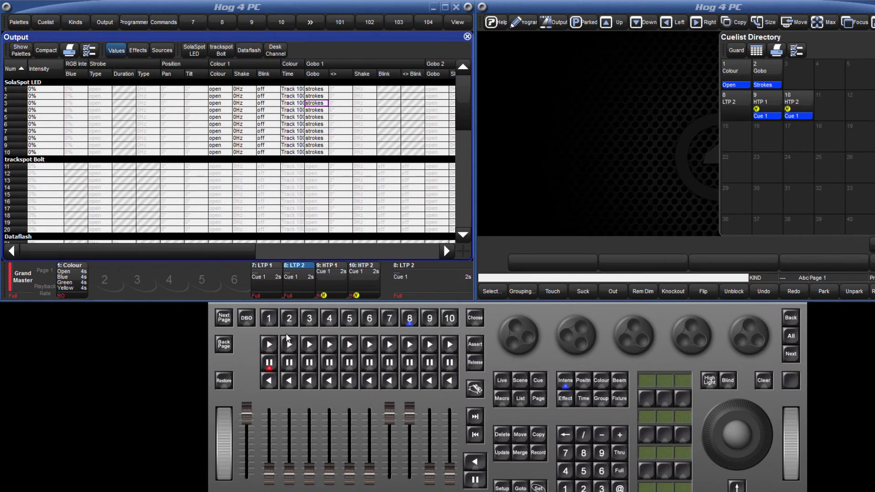
pyautogui.click(269, 318)
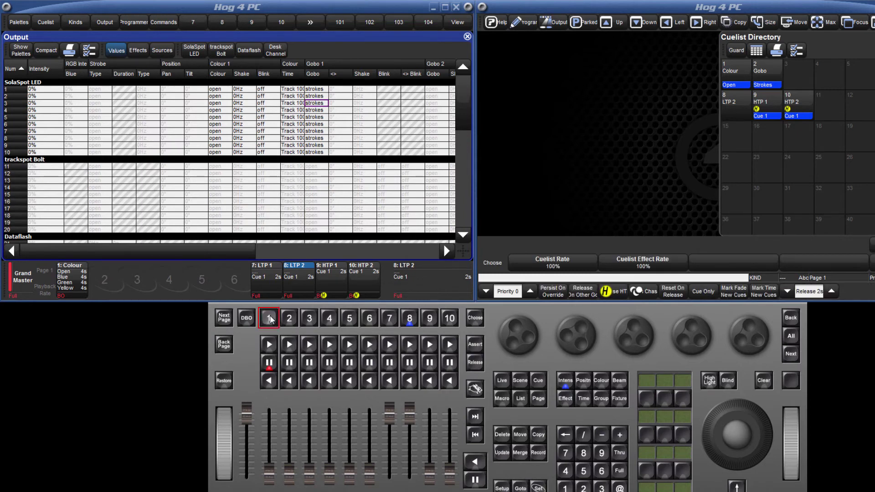
pyautogui.click(474, 363)
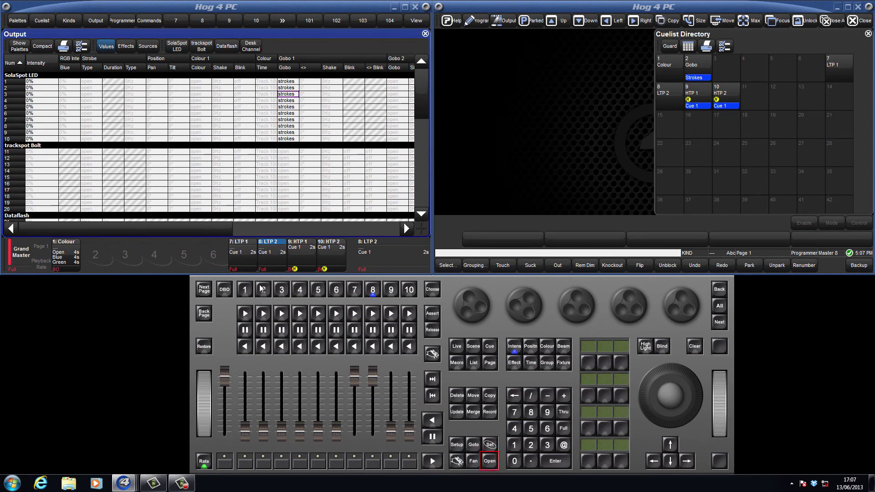
# - Open the Colour cuelist window and change the Blue cue's number from 1.5 to 1.7
pyautogui.press('o')
pyautogui.click(244, 290)
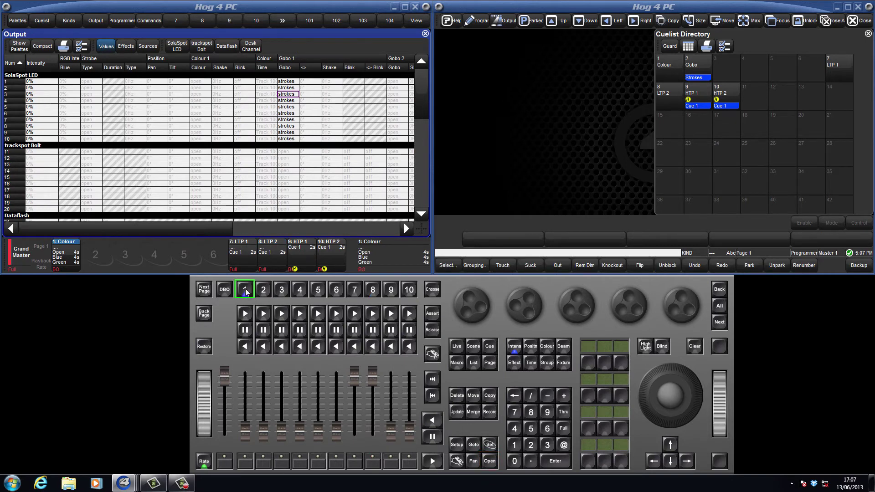
pyautogui.click(245, 290)
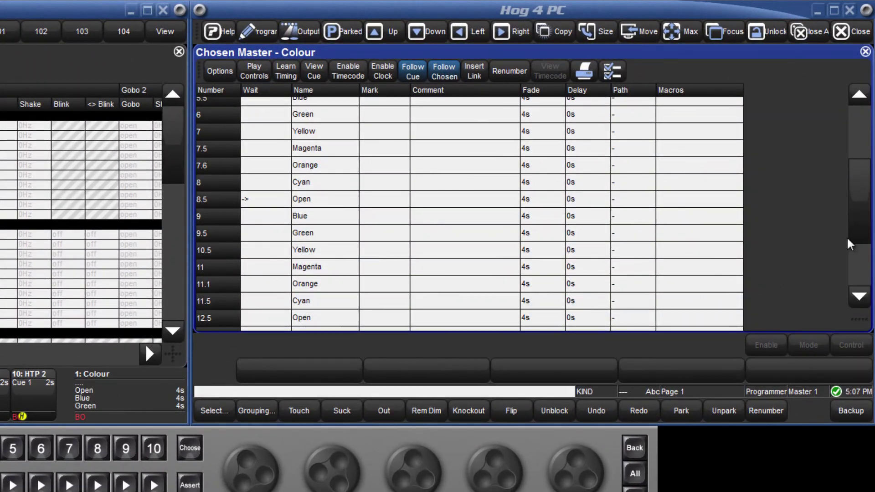
pyautogui.moveTo(856, 226); pyautogui.dragTo(857, 172)
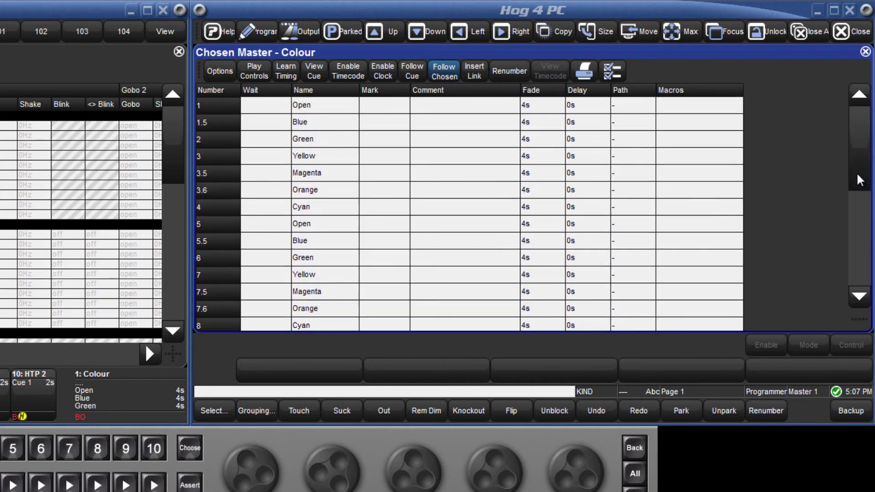
pyautogui.click(230, 122)
pyautogui.write('1')
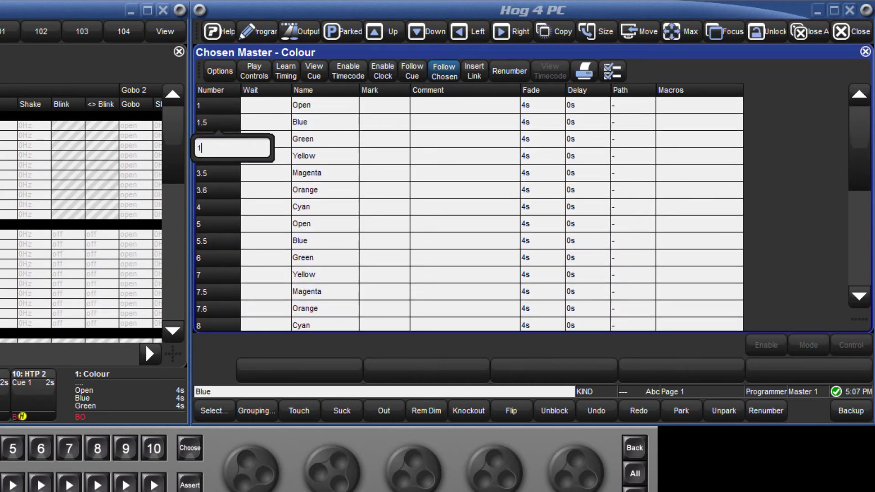
pyautogui.write('.7')
pyautogui.press('Return')
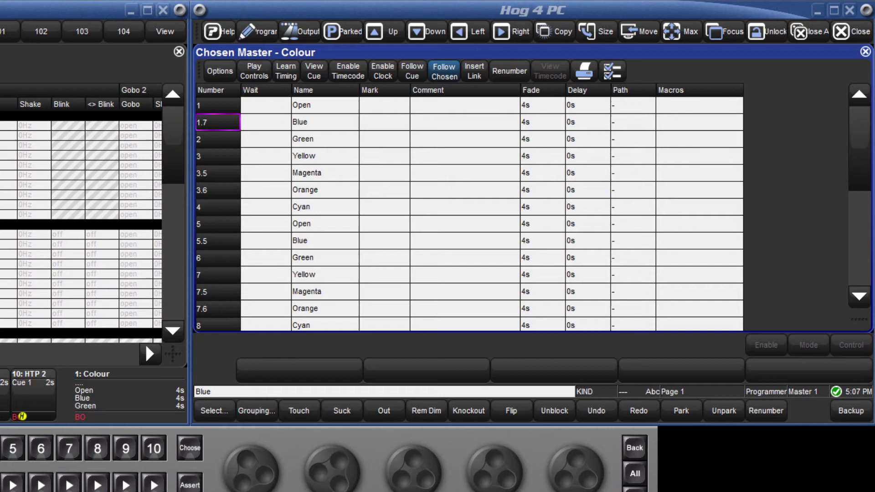
# - Renumber all Colour cues as consecutive whole numbers and enable Follow Cue
pyautogui.click(211, 89)
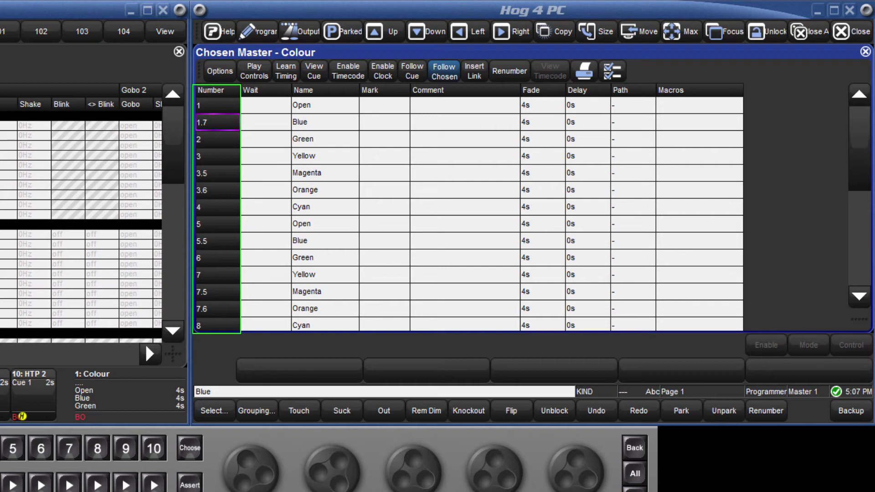
pyautogui.click(509, 71)
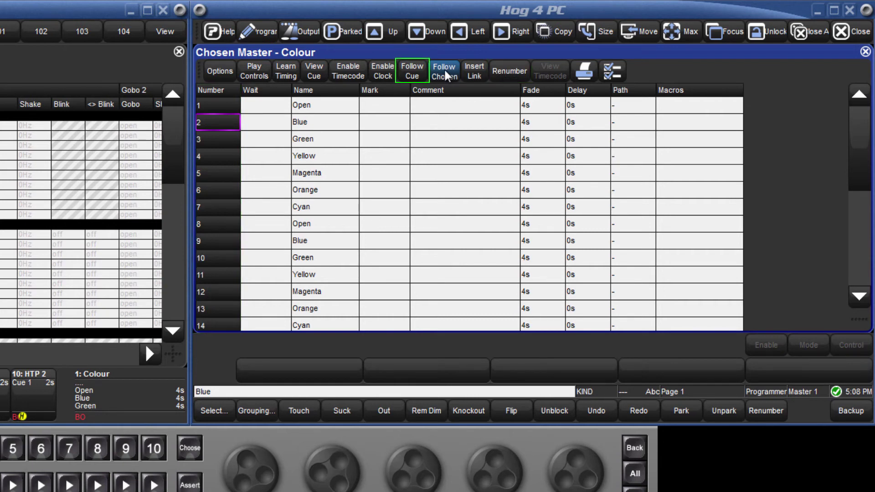
pyautogui.click(413, 70)
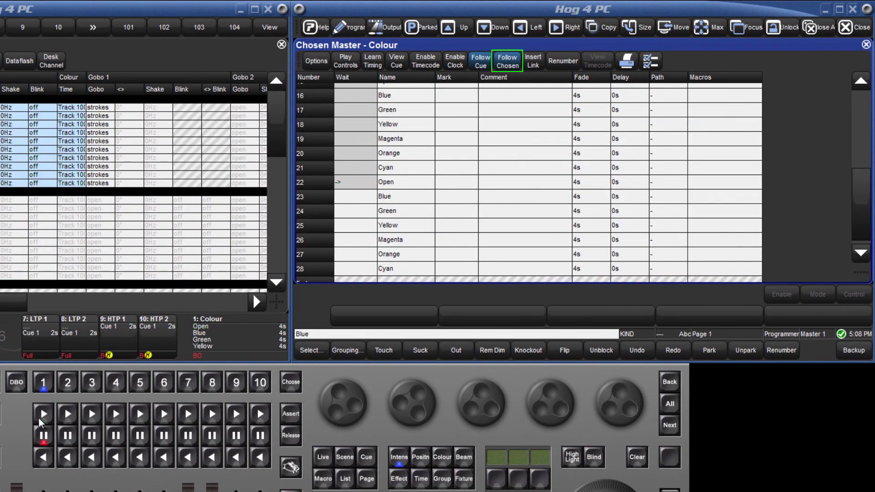
# - View the LTP 1 and LTP 2 masters' cue lists, then return to the Colour master's list
pyautogui.click(194, 388)
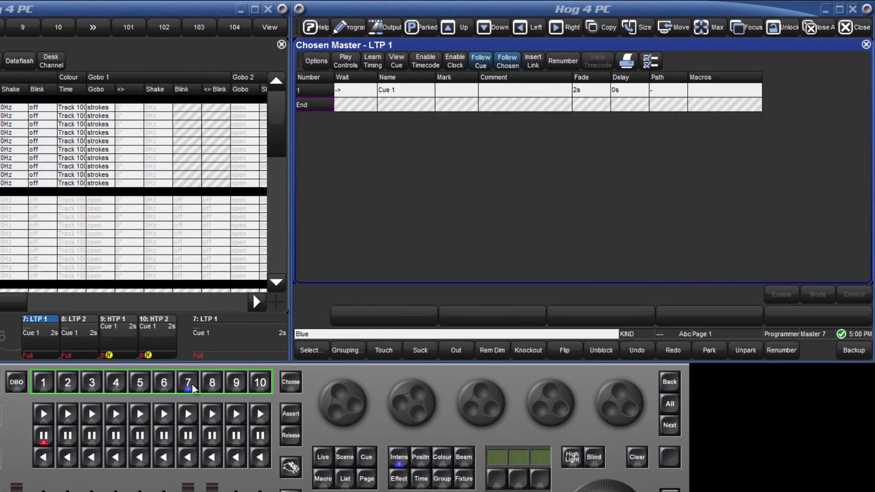
pyautogui.click(221, 386)
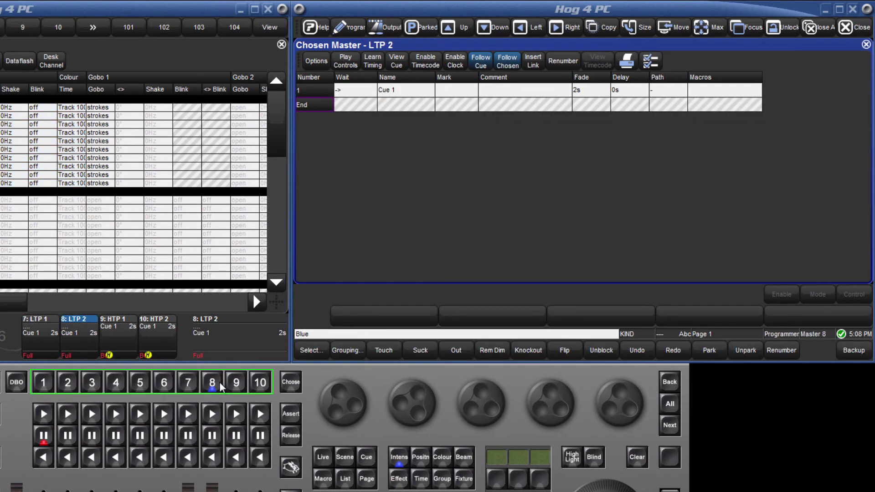
pyautogui.click(44, 387)
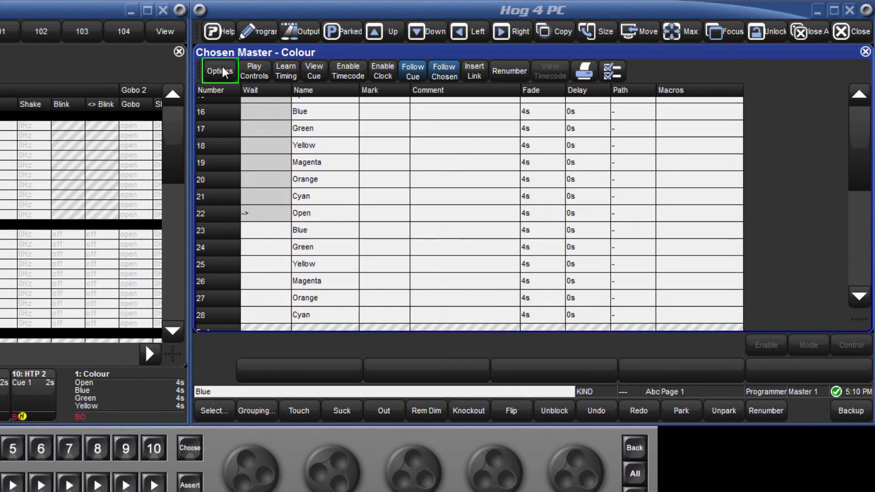
# - In the Colour list's Playback Options, step priority up, down to -20, then back to 0
pyautogui.click(222, 69)
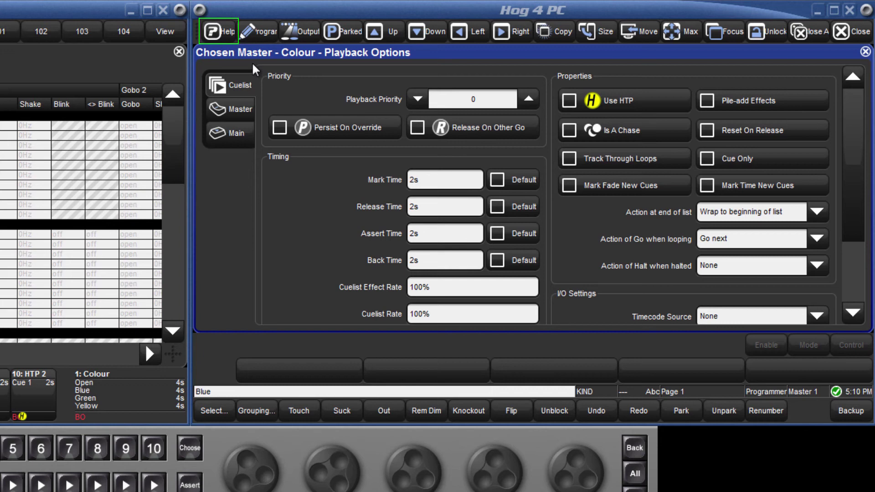
pyautogui.click(529, 98)
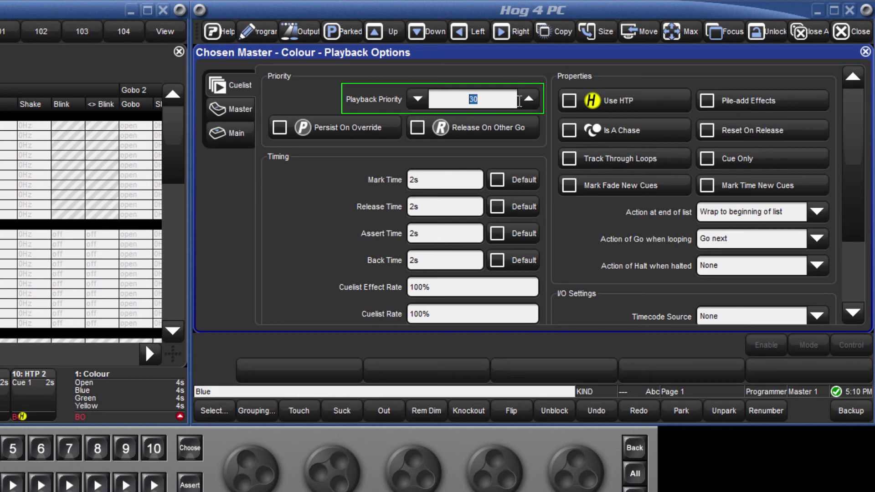
pyautogui.click(418, 99)
pyautogui.click(419, 98)
pyautogui.click(418, 98)
pyautogui.click(418, 98)
pyautogui.click(418, 98)
pyautogui.click(527, 99)
pyautogui.click(526, 99)
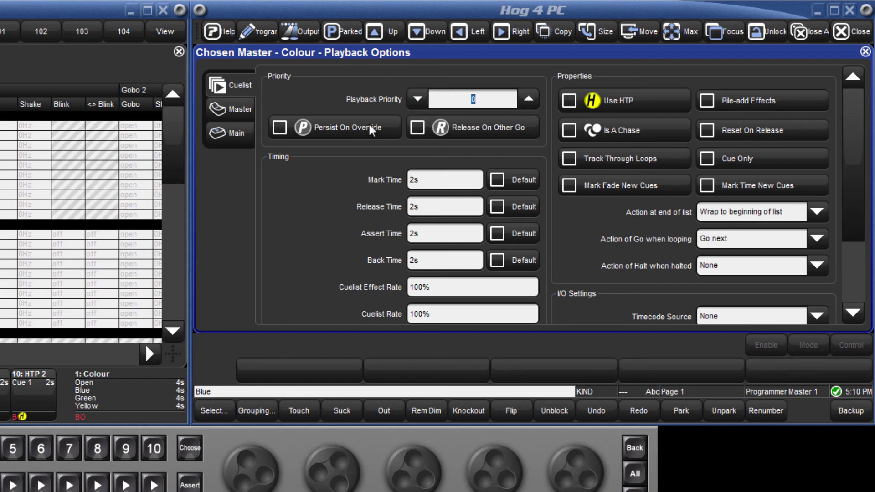
# - Toggle Persist On Override and Release On Other Go on and back off
pyautogui.click(345, 129)
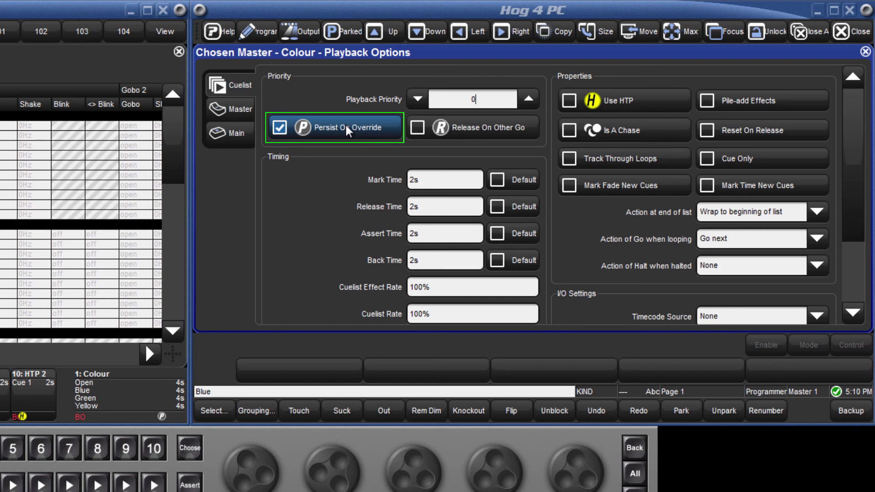
pyautogui.click(340, 126)
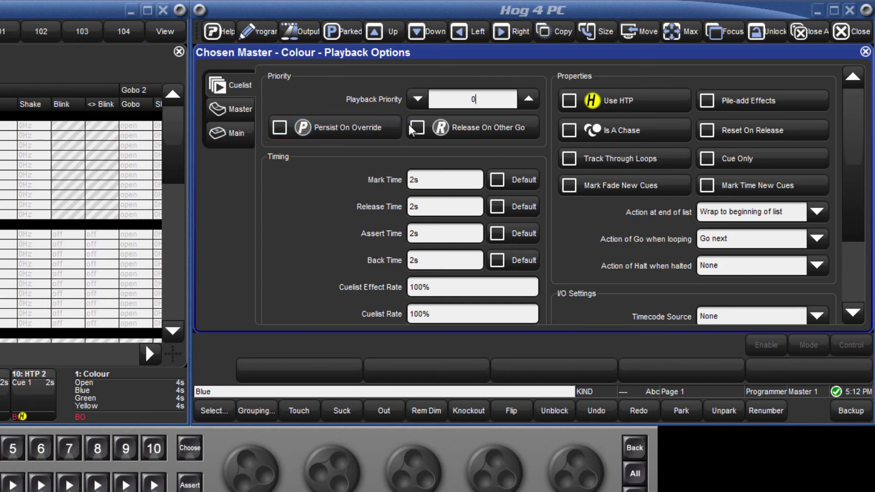
pyautogui.click(459, 125)
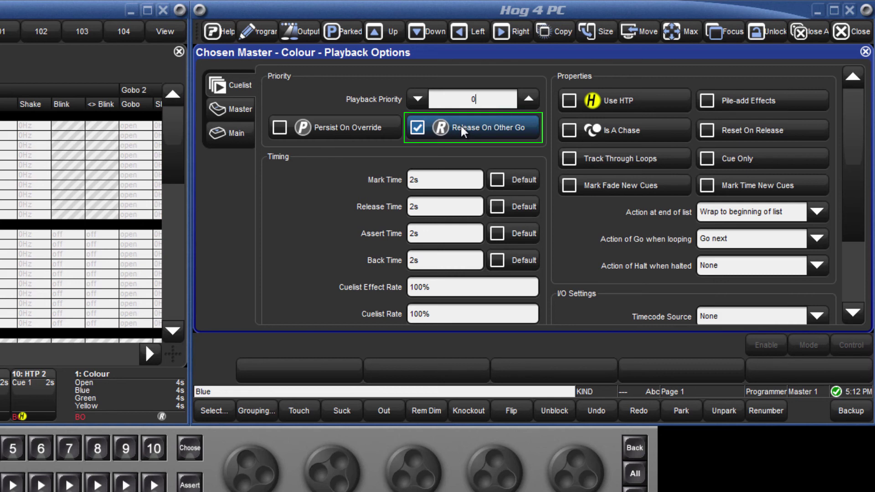
pyautogui.click(461, 128)
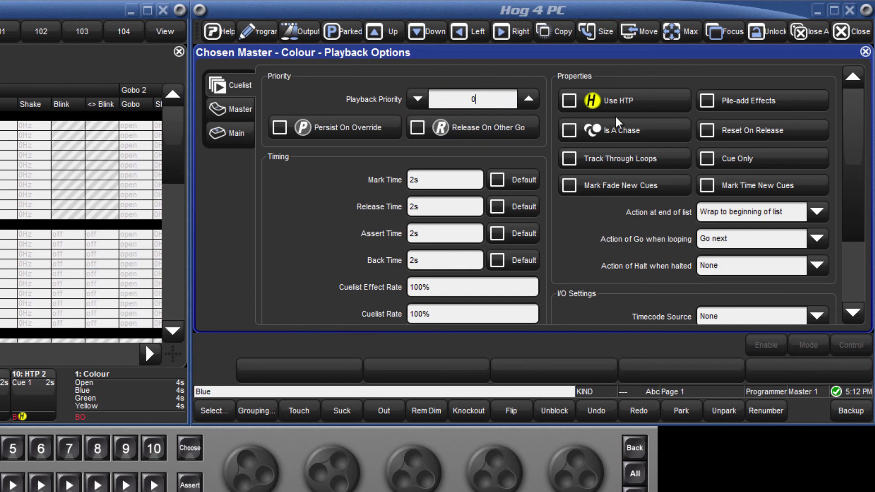
# - Switch Use HTP and Is A Chase on and back off, leaving both unchecked
pyautogui.click(636, 100)
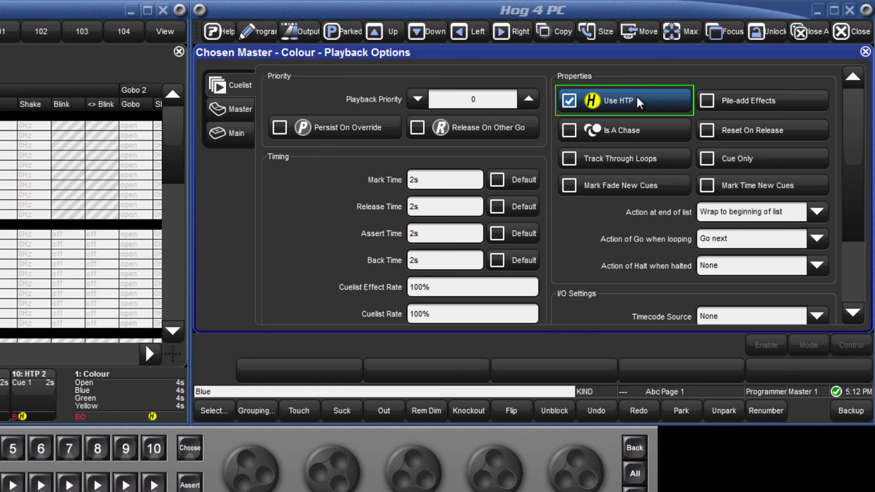
pyautogui.click(636, 95)
pyautogui.click(637, 130)
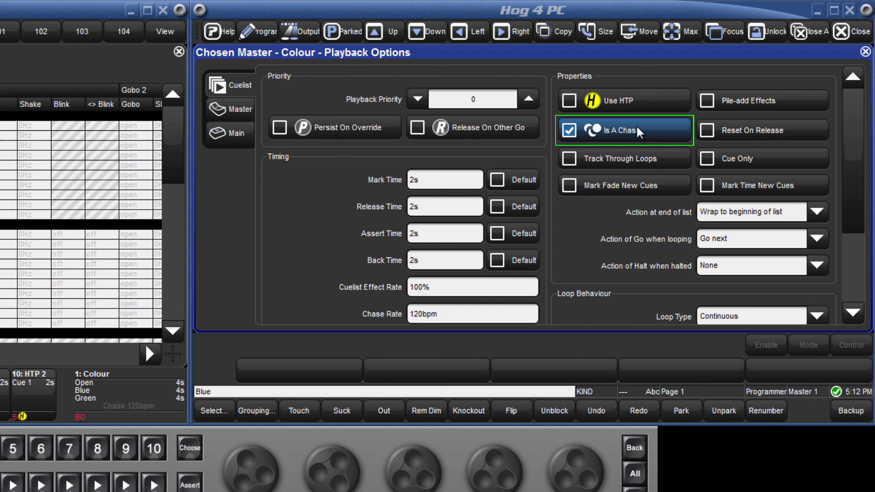
pyautogui.click(636, 125)
# - Switch Reset On Release on and off, then view the Master and Main option pages
pyautogui.click(761, 129)
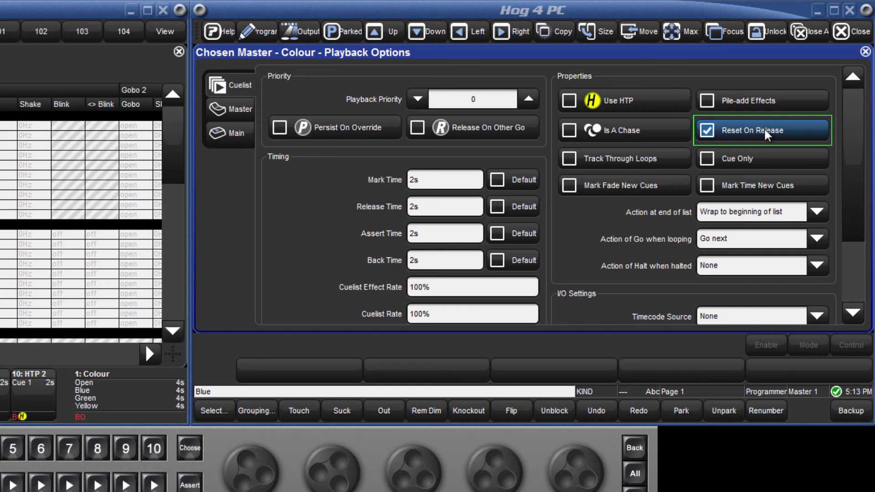
pyautogui.click(765, 129)
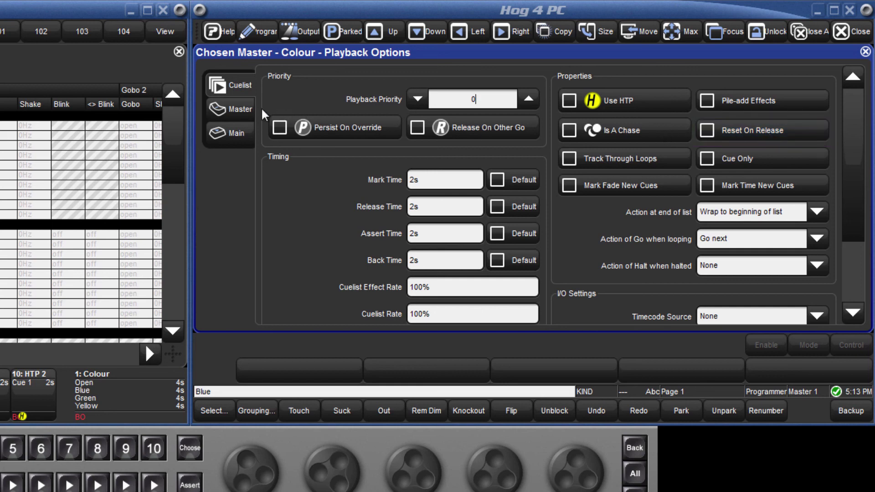
pyautogui.click(237, 111)
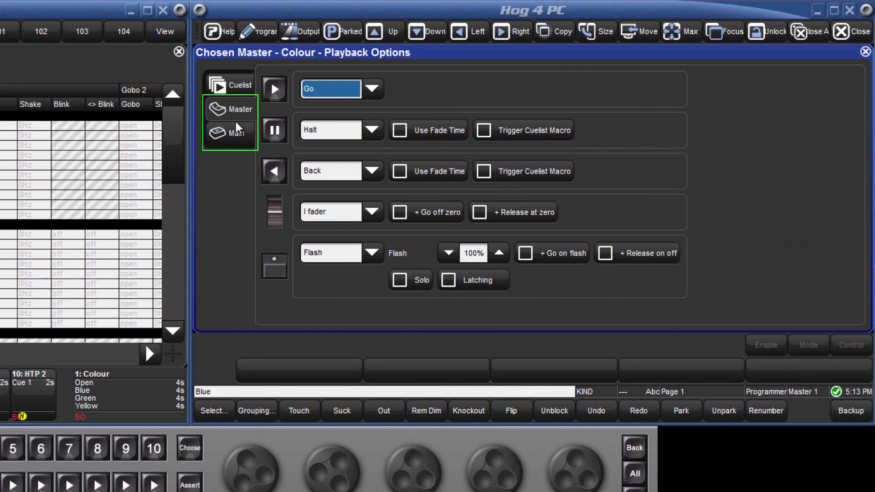
pyautogui.click(235, 140)
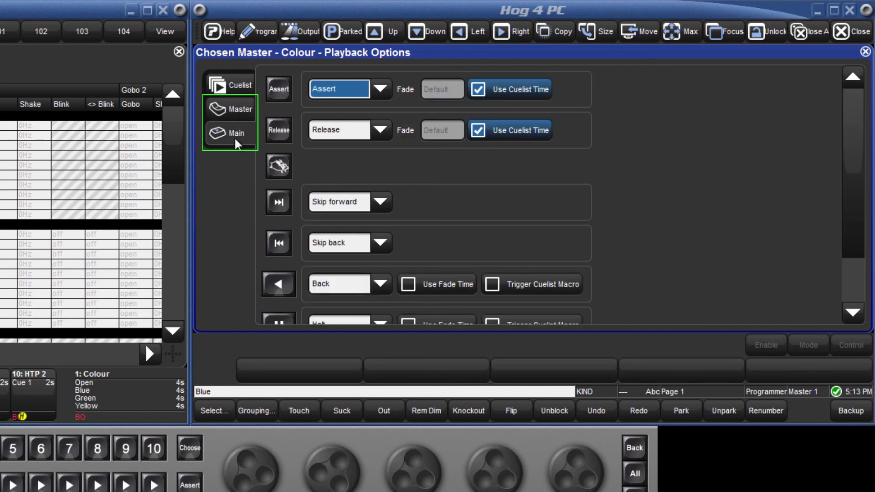